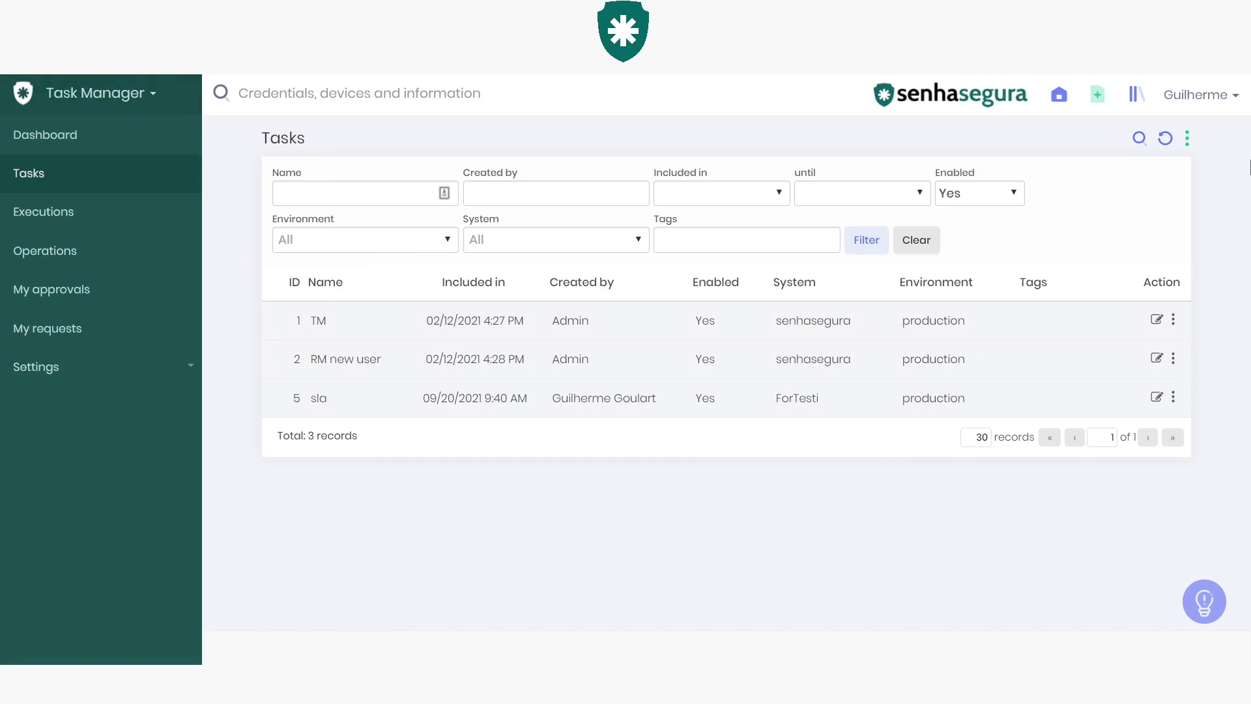
Open the extra actions menu on the Tasks list.
{"action": "left_click", "coordinate": [1187, 138]}
Start a new task named TaskManagerSSH_APT with environment lab and system senhasegura.
{"action": "left_click", "coordinate": [1156, 176]}
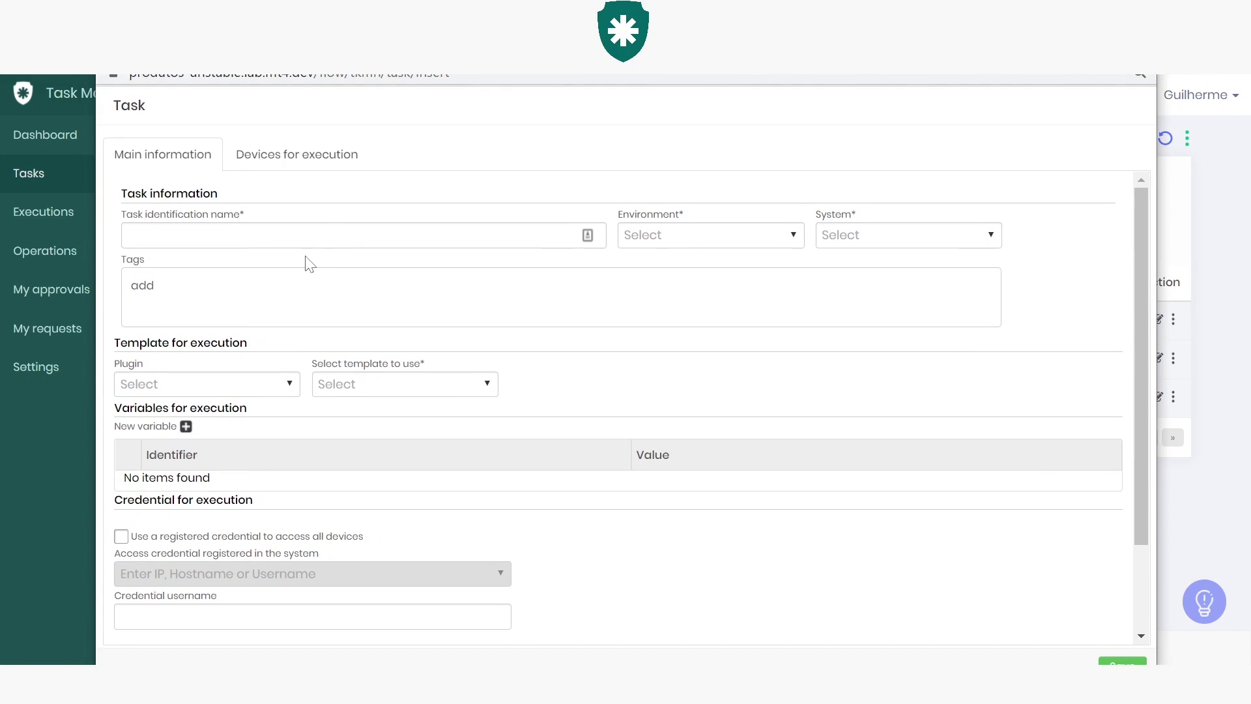
{"action": "left_click", "coordinate": [307, 233]}
{"action": "type", "text": "T"}
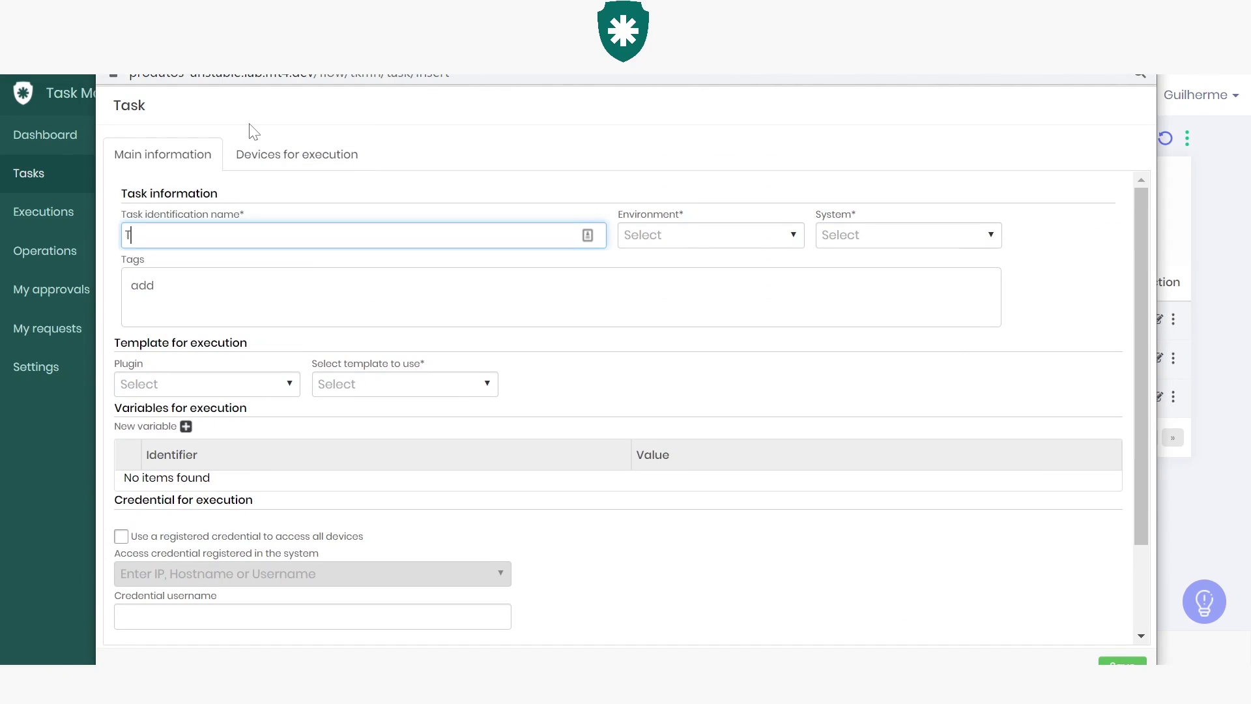
{"action": "type", "text": "askManagerSSH_APT"}
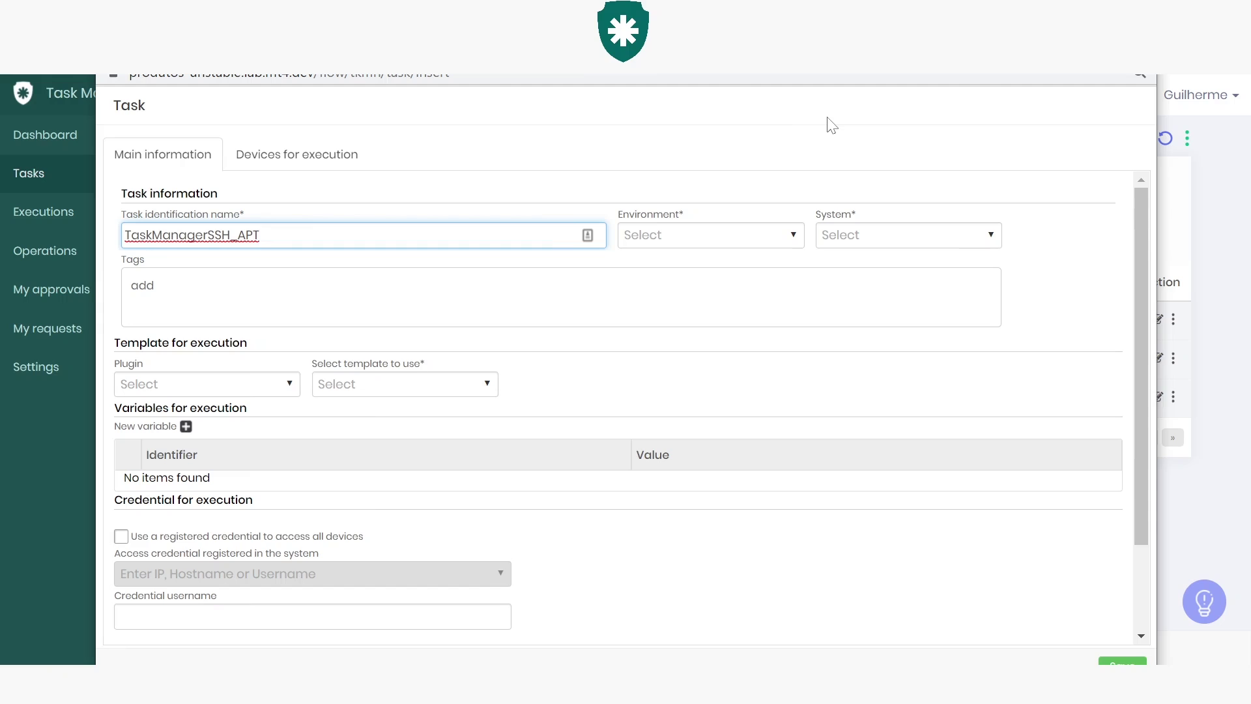
{"action": "left_click", "coordinate": [790, 245]}
{"action": "left_click", "coordinate": [770, 269]}
{"action": "left_click", "coordinate": [986, 239]}
{"action": "left_click", "coordinate": [962, 285]}
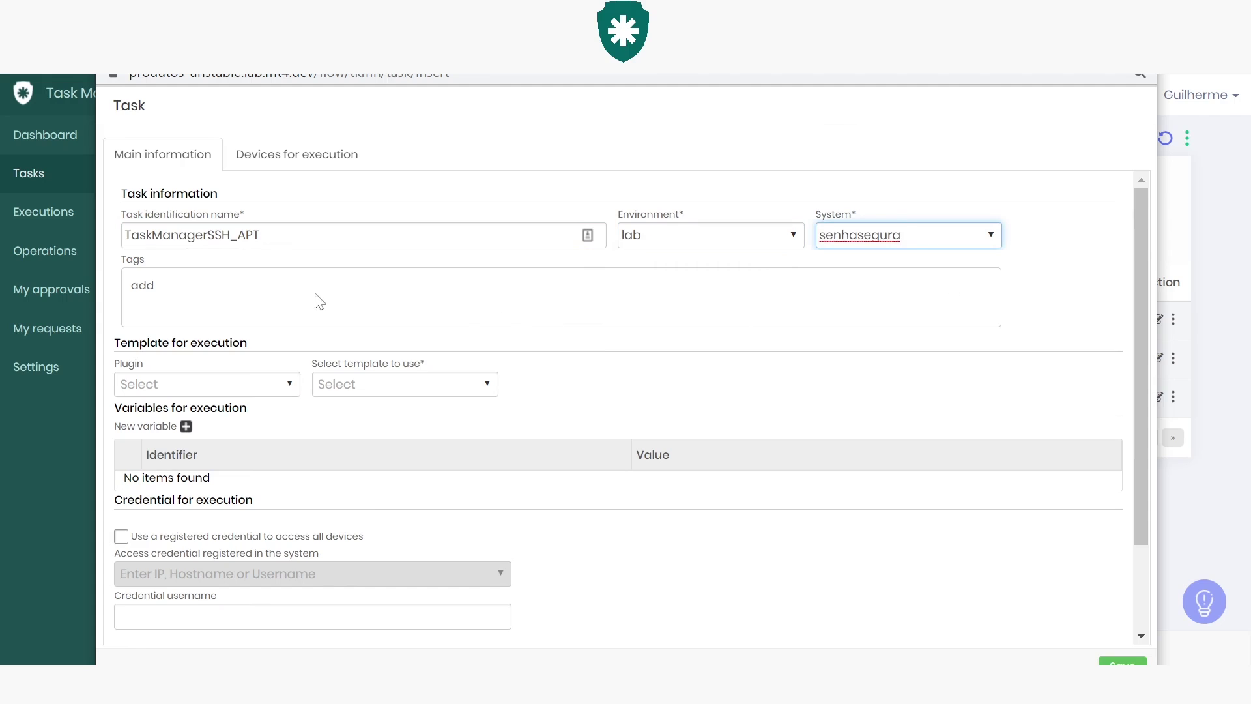
Add the tags ssh and apt to the task.
{"action": "left_click", "coordinate": [130, 287]}
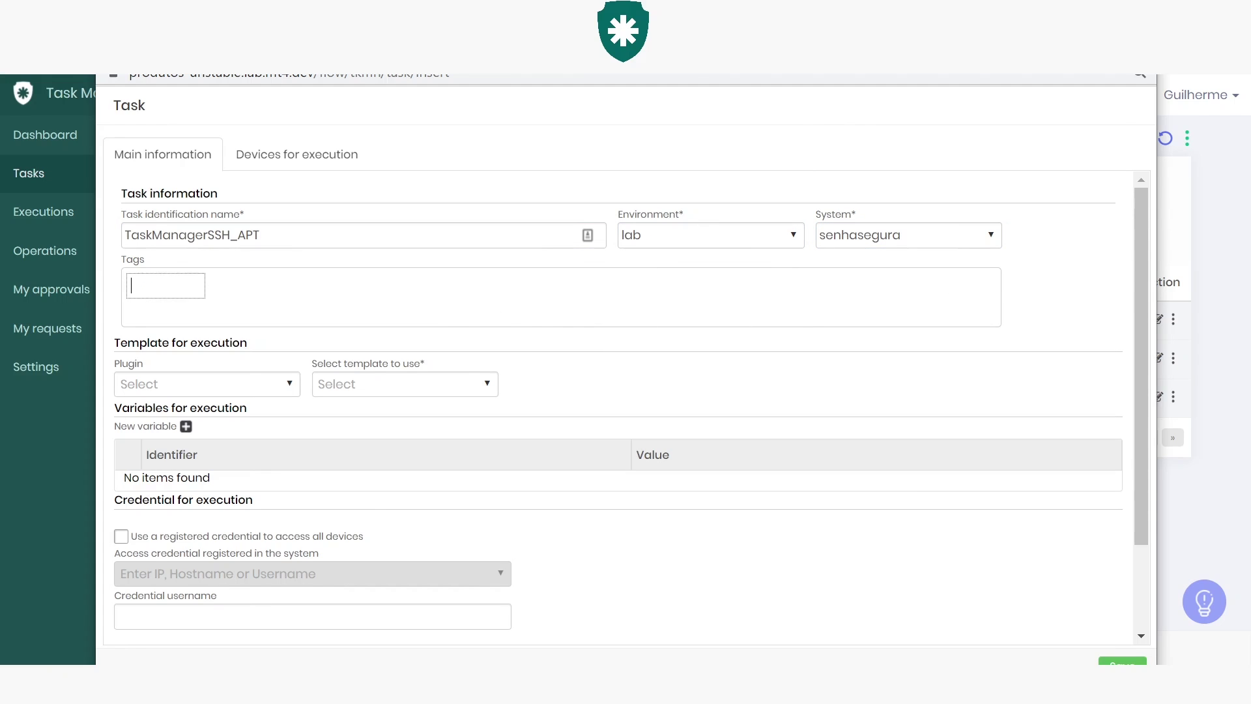
{"action": "type", "text": "ssh"}
{"action": "key", "text": "Return"}
{"action": "type", "text": "apt"}
{"action": "key", "text": "Return"}
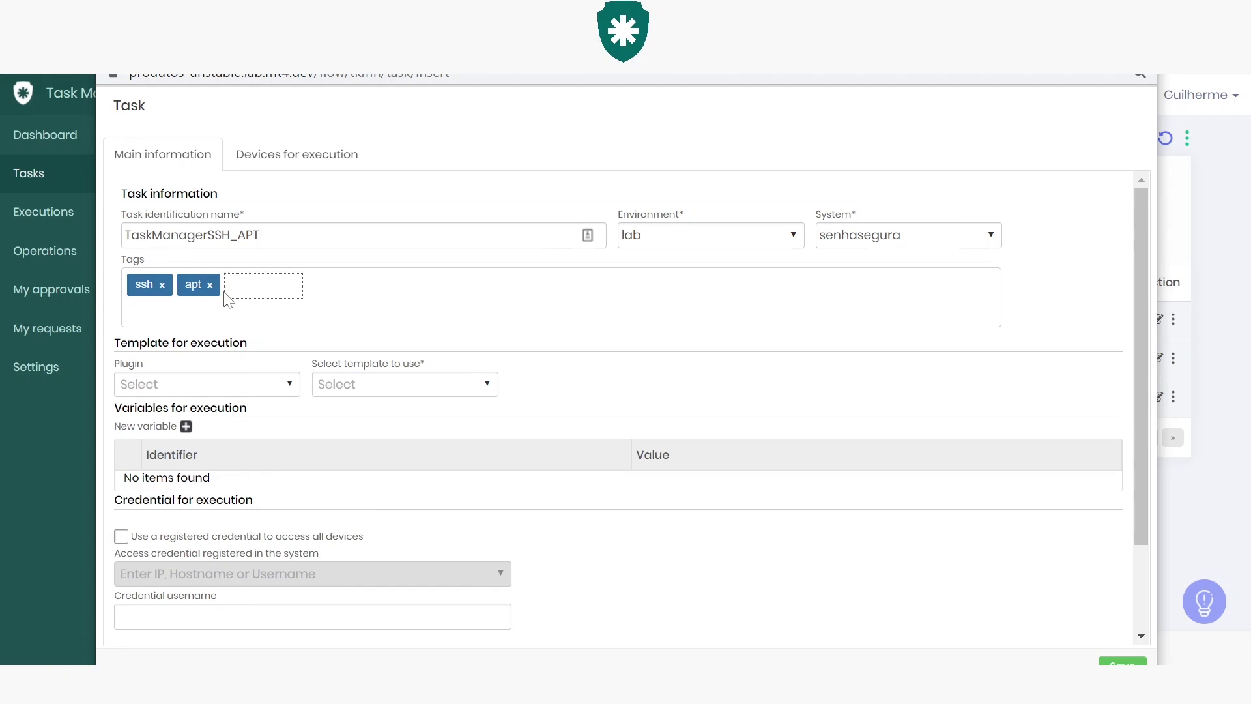
{"action": "left_click", "coordinate": [228, 360]}
Set the execution plugin to SSH with the 'Remove linux apt-get permission' template.
{"action": "scroll", "coordinate": [329, 339], "scroll_direction": "down", "scroll_amount": 3}
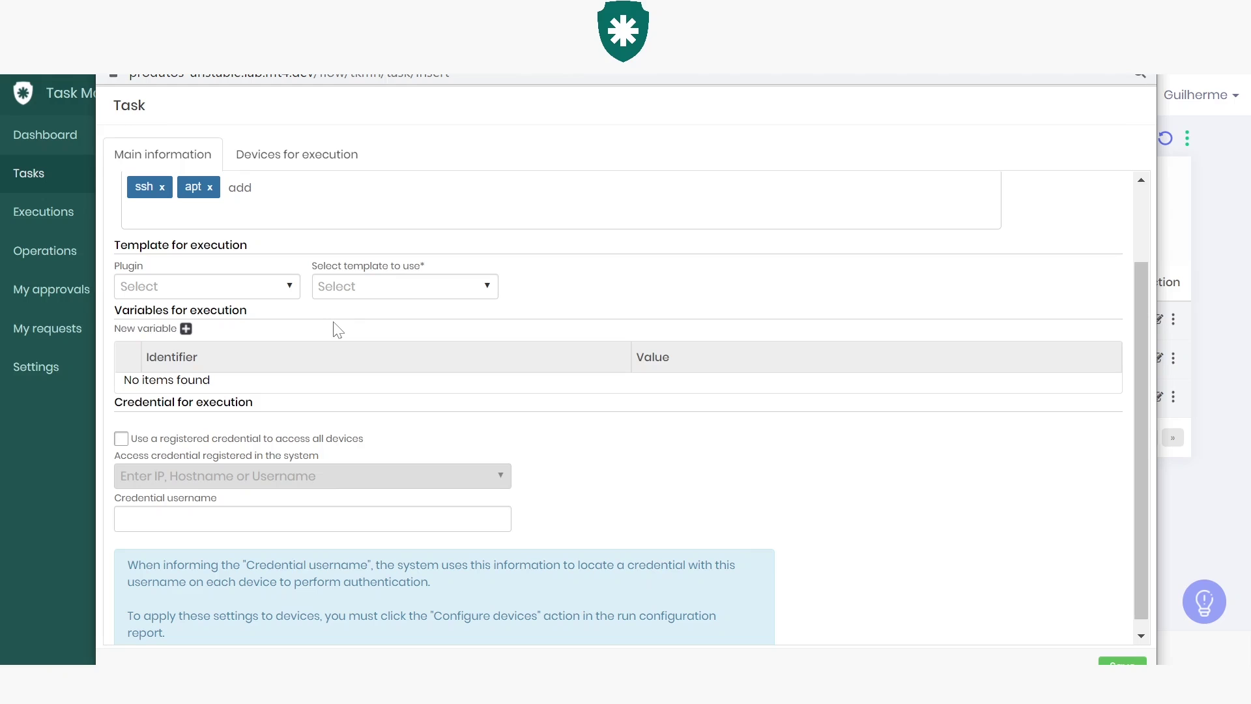
{"action": "left_click", "coordinate": [290, 290]}
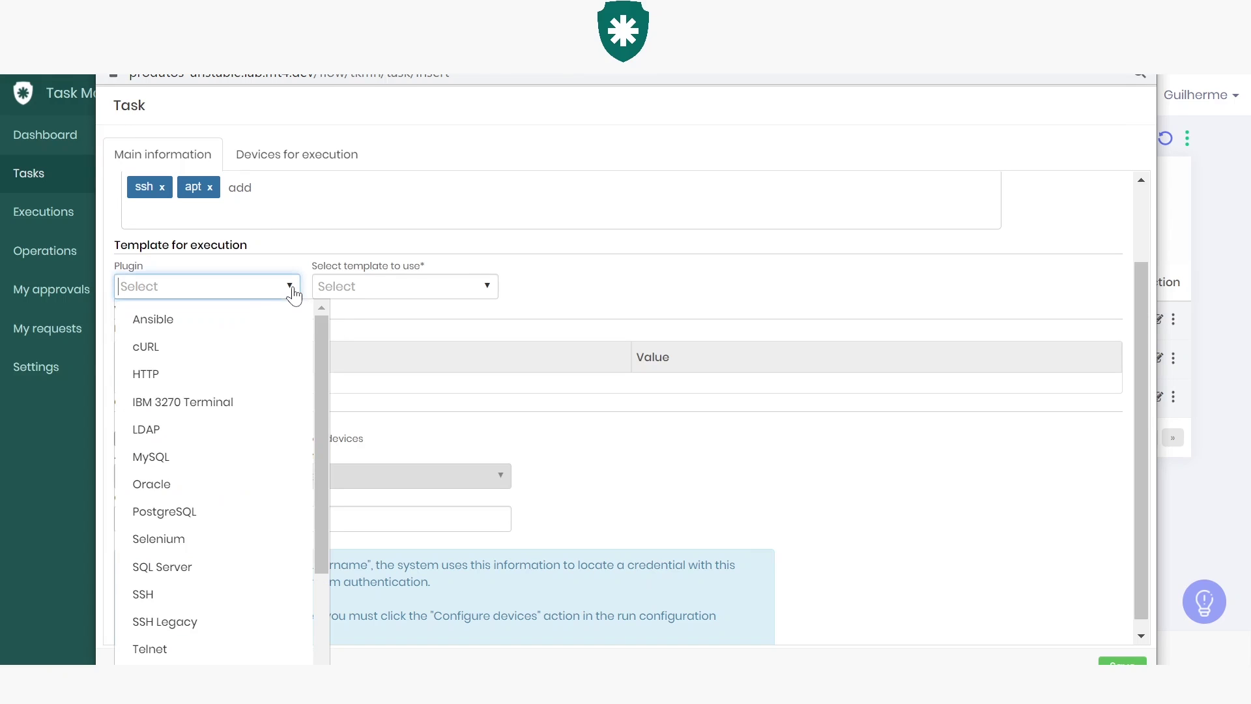
{"action": "scroll", "coordinate": [250, 413], "scroll_direction": "down", "scroll_amount": 2}
{"action": "left_click", "coordinate": [211, 449]}
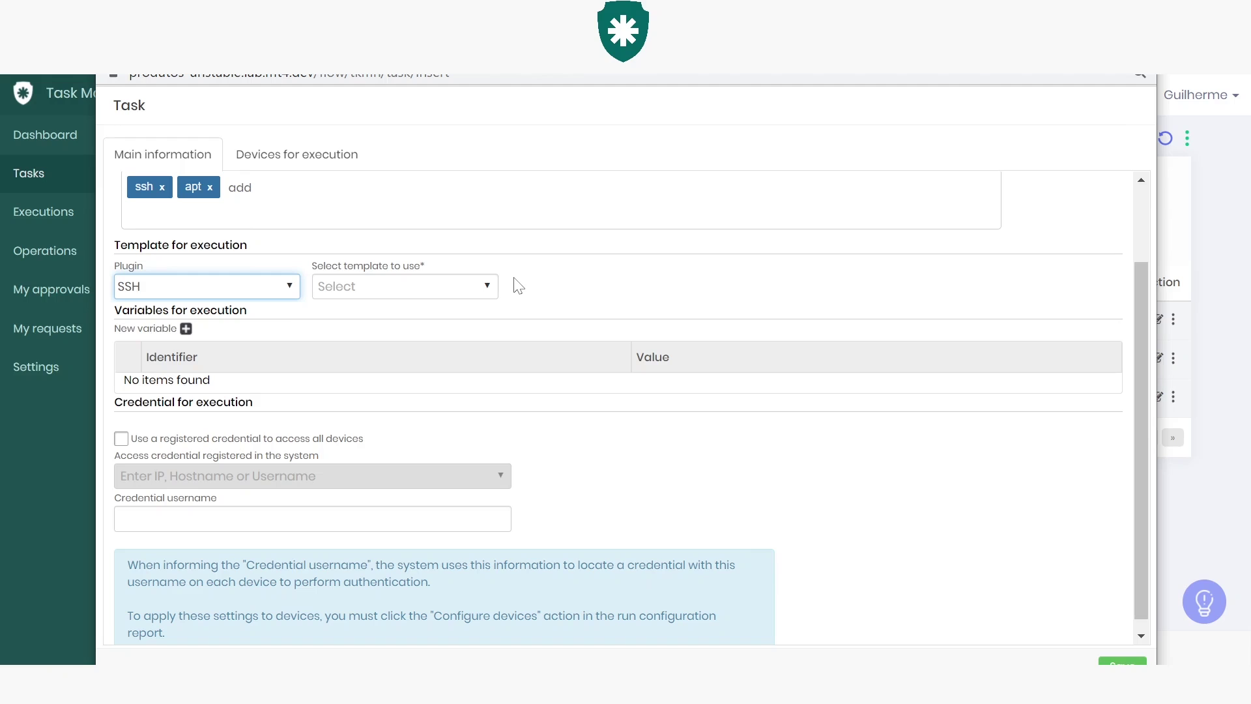
{"action": "left_click", "coordinate": [480, 290]}
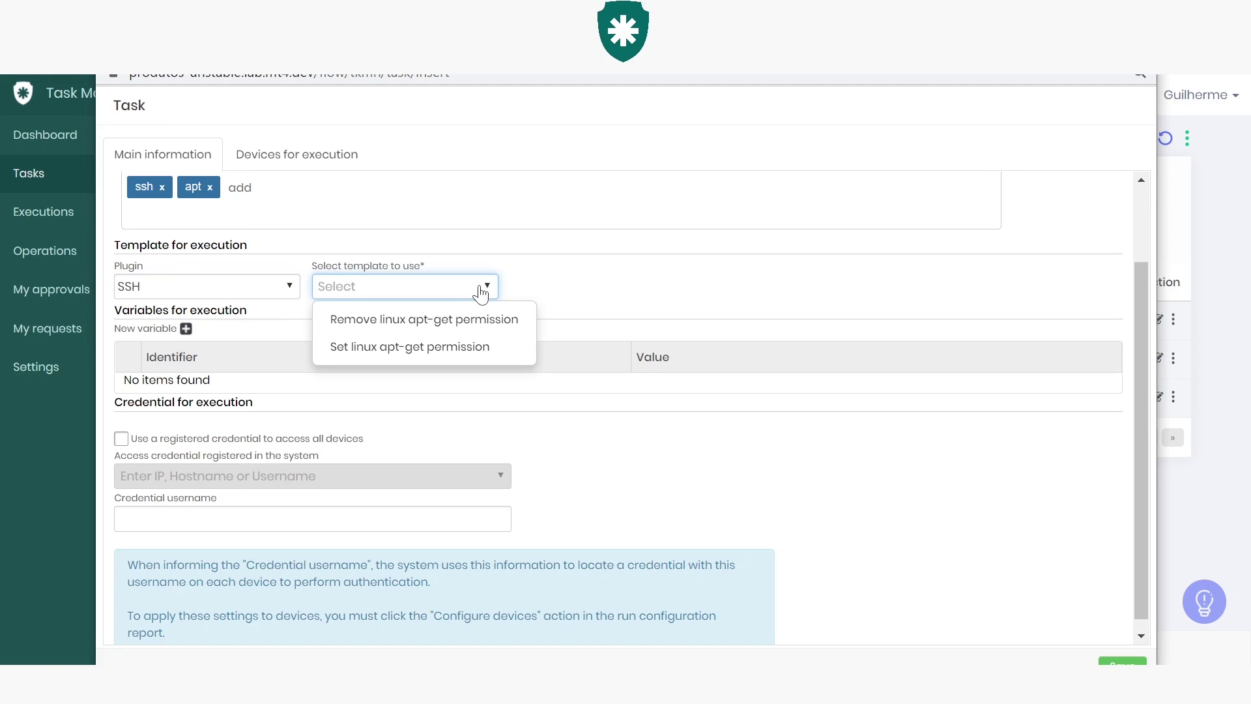
{"action": "left_click", "coordinate": [471, 325]}
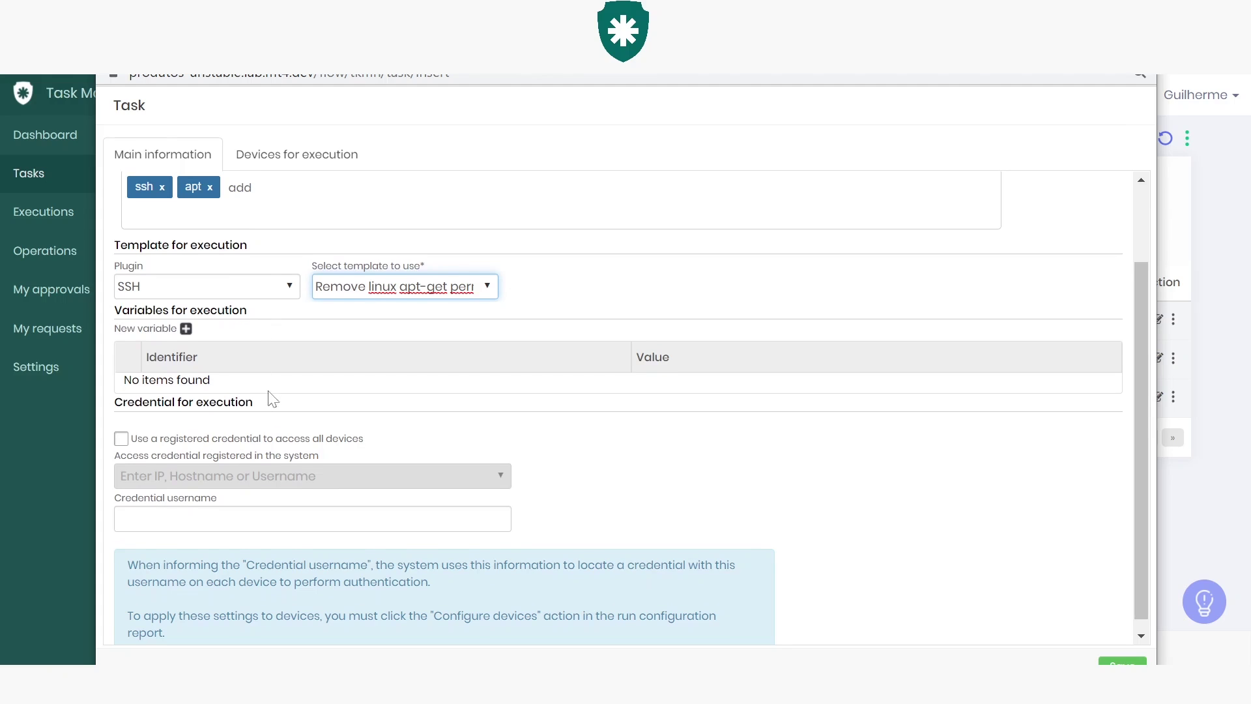
{"action": "scroll", "coordinate": [264, 395], "scroll_direction": "down", "scroll_amount": 1}
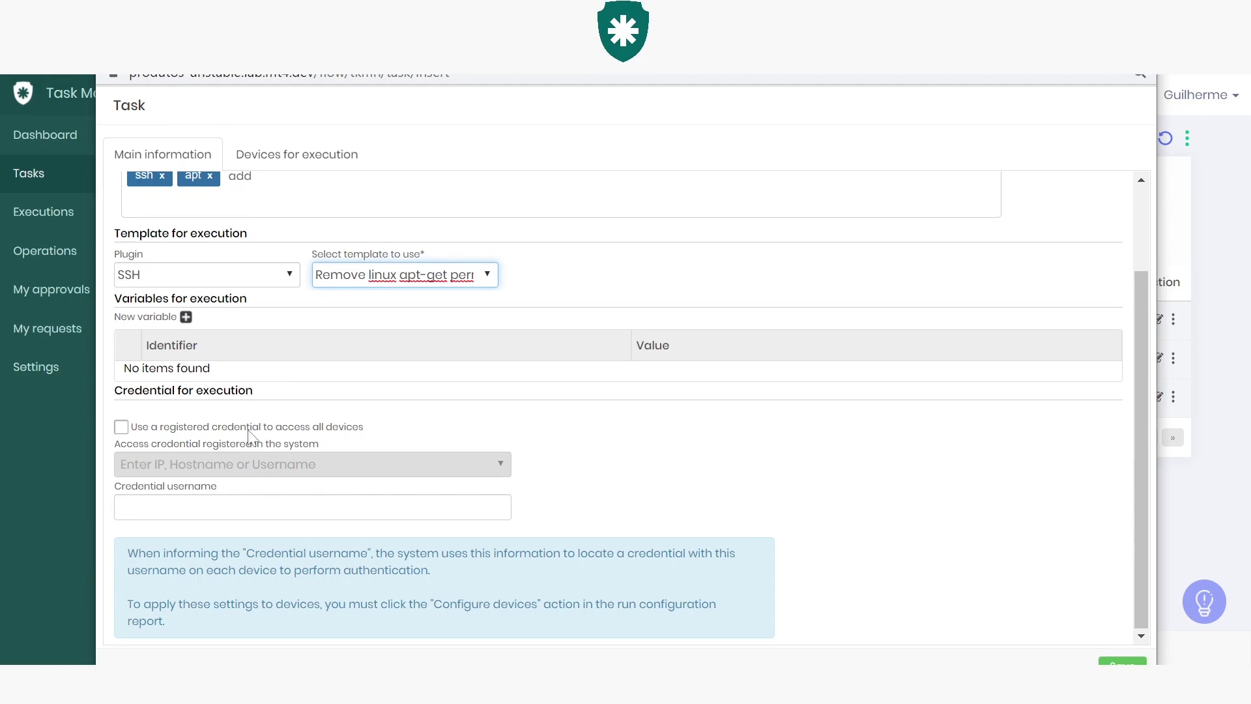
Enable 'Use a registered credential to access all devices' and select the local-user credential.
{"action": "left_click", "coordinate": [228, 426]}
{"action": "left_click", "coordinate": [497, 476]}
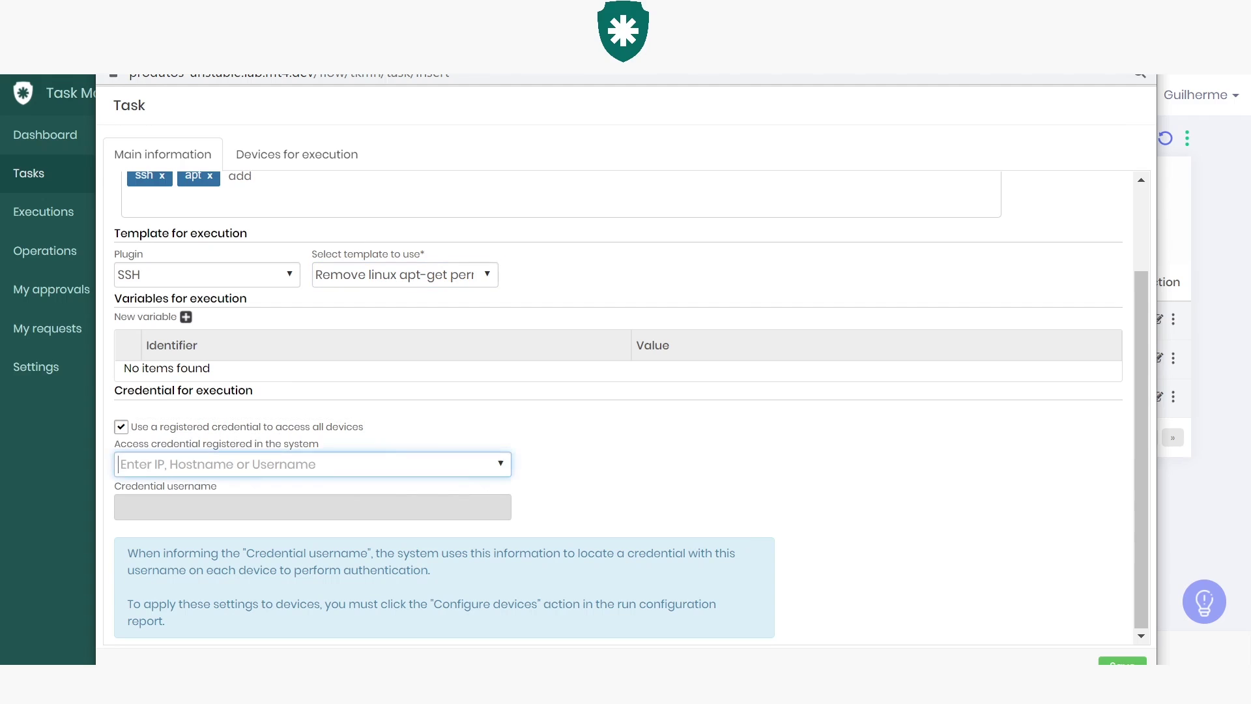
{"action": "left_click", "coordinate": [460, 464]}
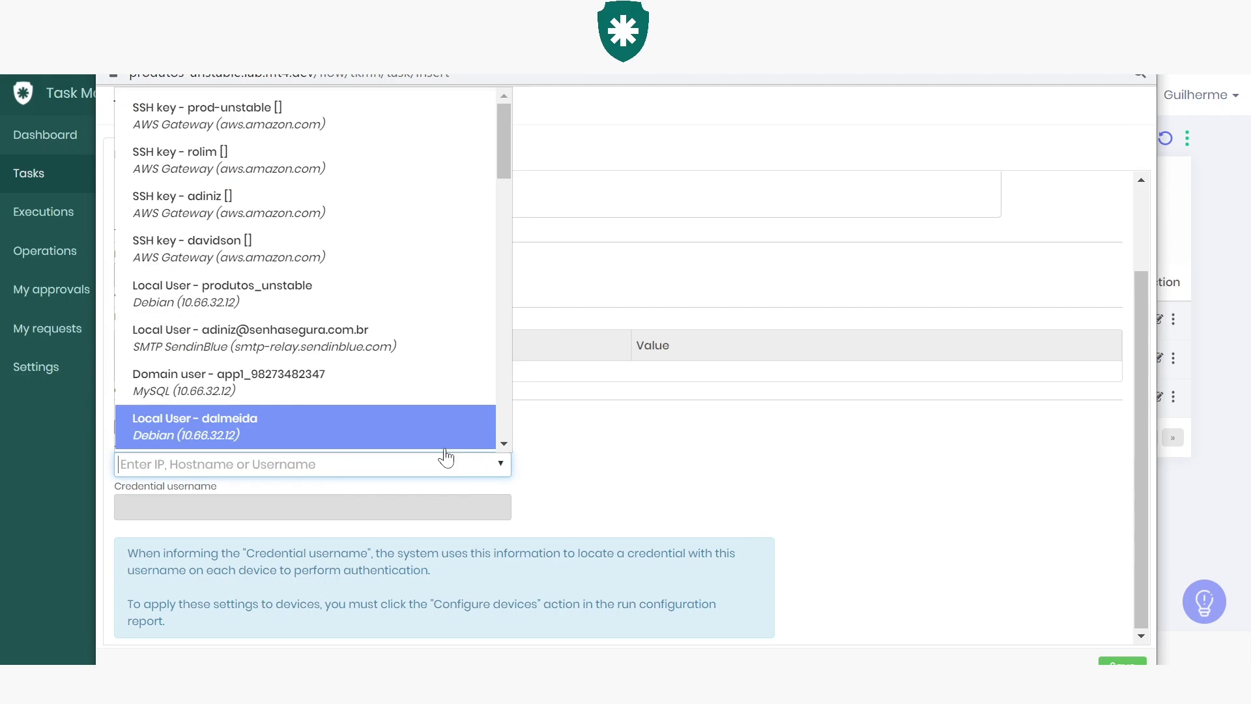
{"action": "scroll", "coordinate": [306, 339], "scroll_direction": "down", "scroll_amount": 1}
{"action": "scroll", "coordinate": [306, 339], "scroll_direction": "down", "scroll_amount": 3}
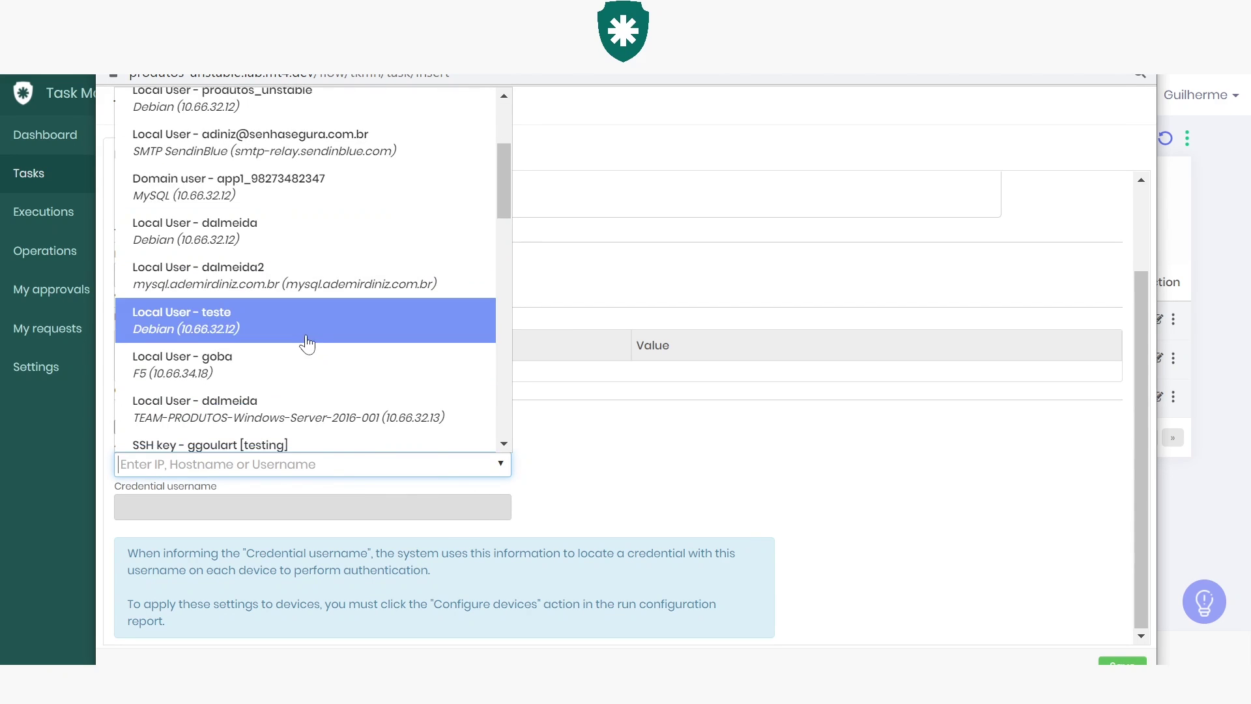
{"action": "left_click", "coordinate": [312, 301]}
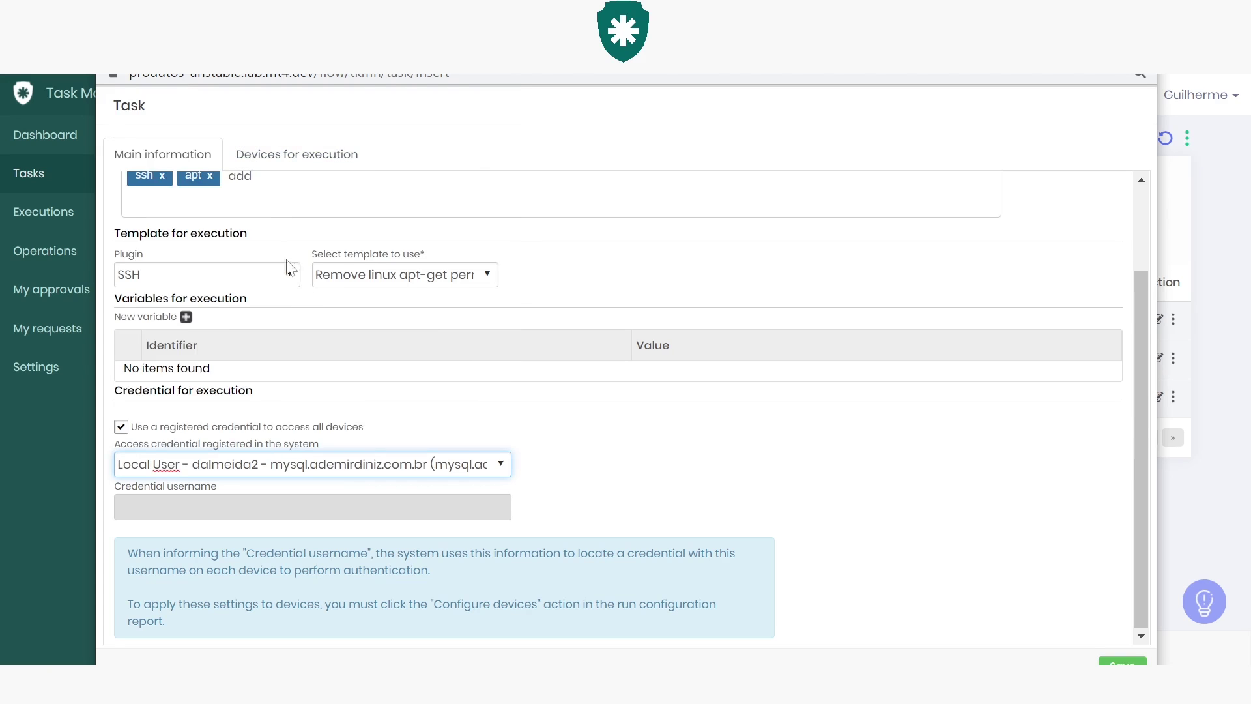
{"action": "scroll", "coordinate": [336, 394], "scroll_direction": "up", "scroll_amount": 1}
{"action": "scroll", "coordinate": [335, 300], "scroll_direction": "up", "scroll_amount": 2}
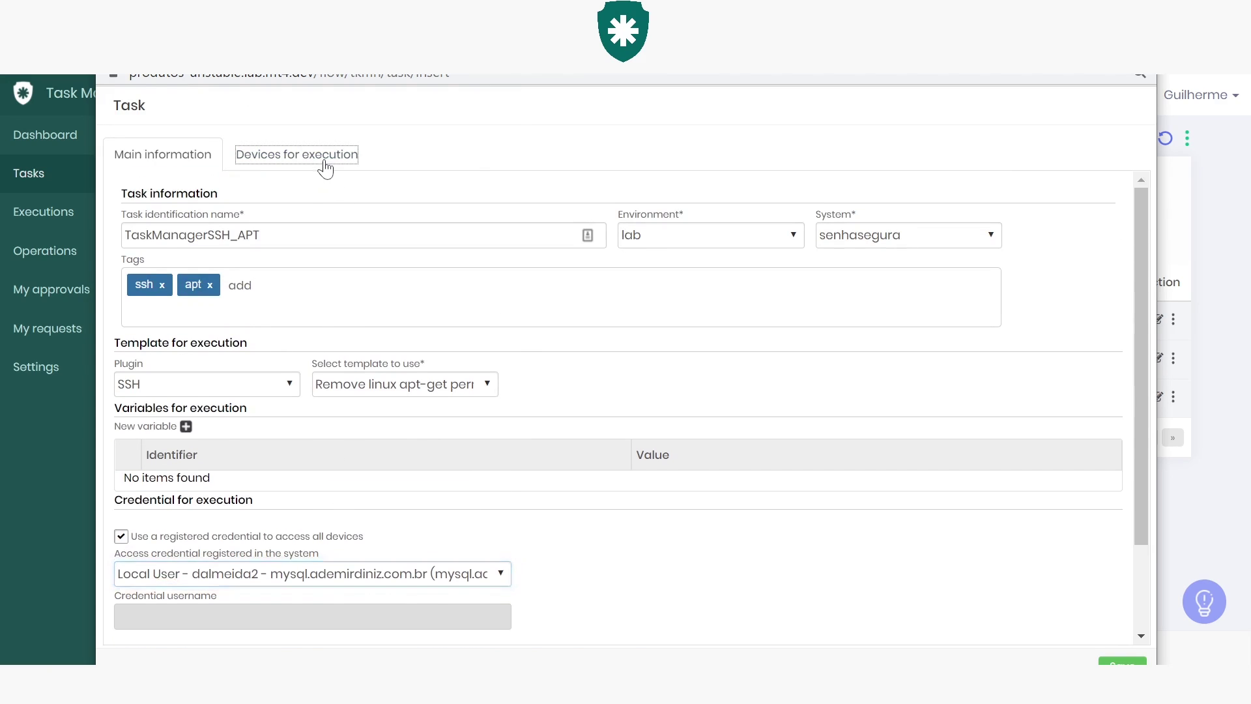
Add AWS Gateway and Debian to the task's devices for execution.
{"action": "left_click", "coordinate": [326, 161]}
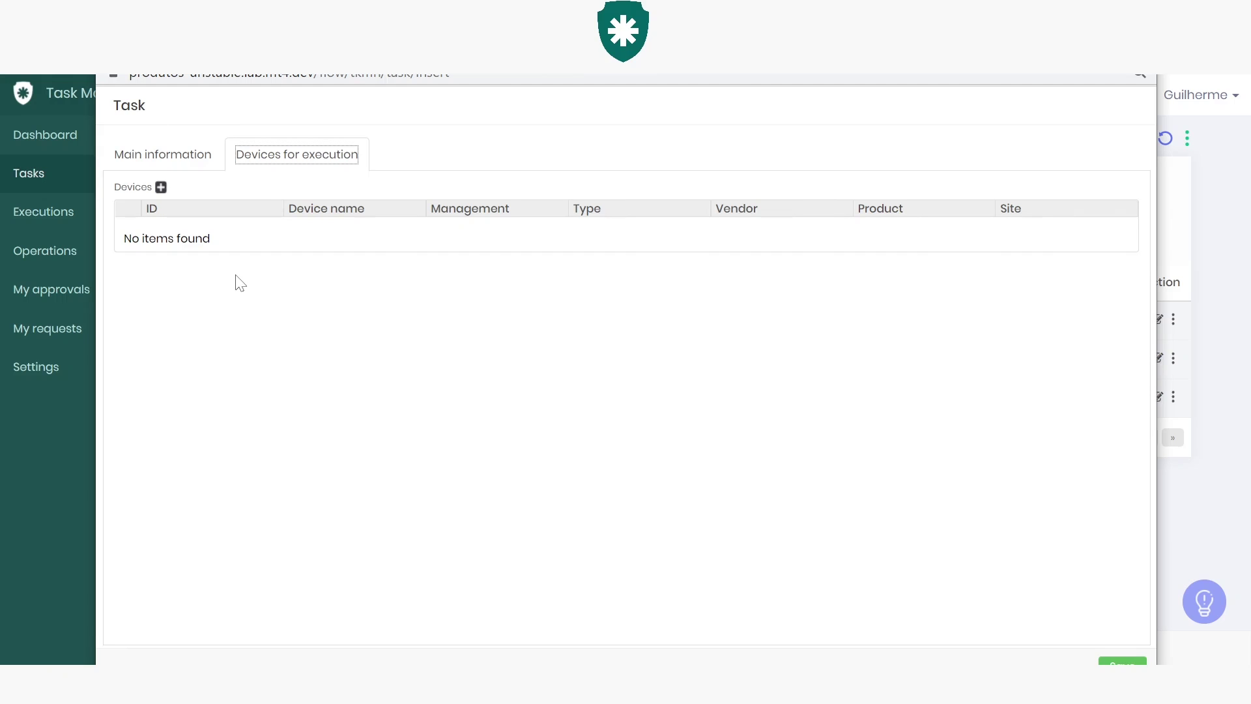
{"action": "left_click", "coordinate": [160, 187]}
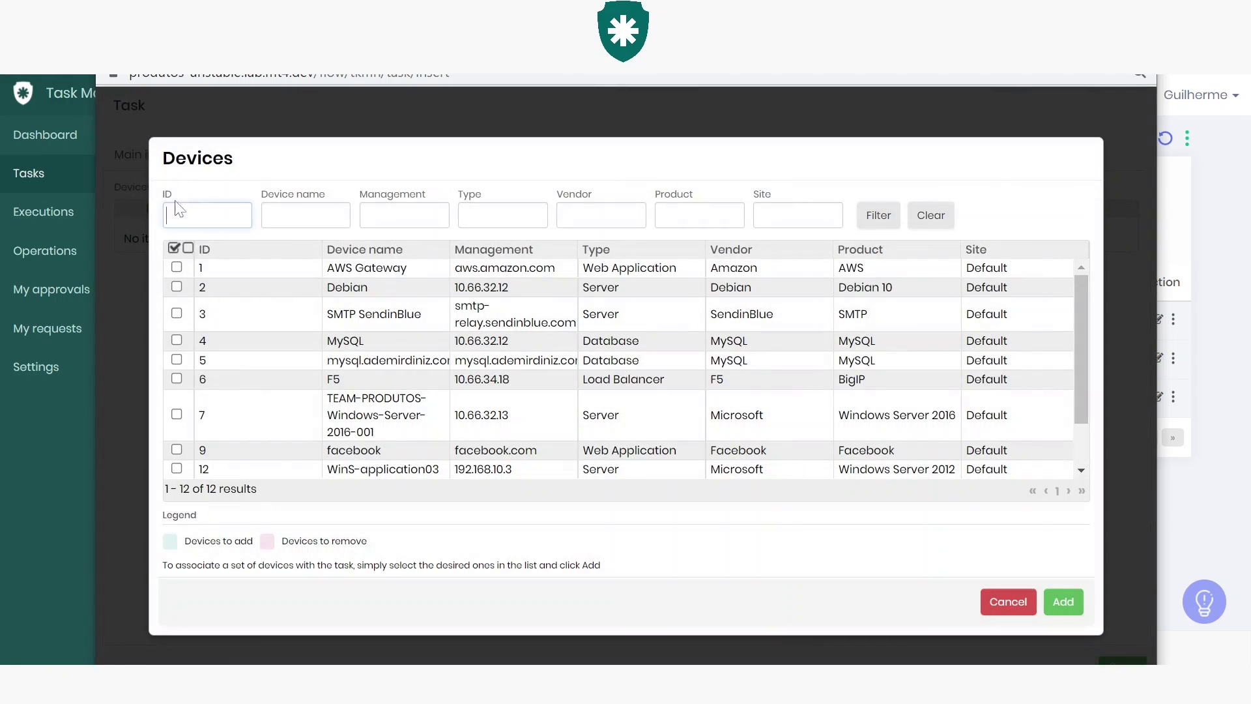
{"action": "left_click", "coordinate": [176, 266]}
{"action": "left_click", "coordinate": [177, 286]}
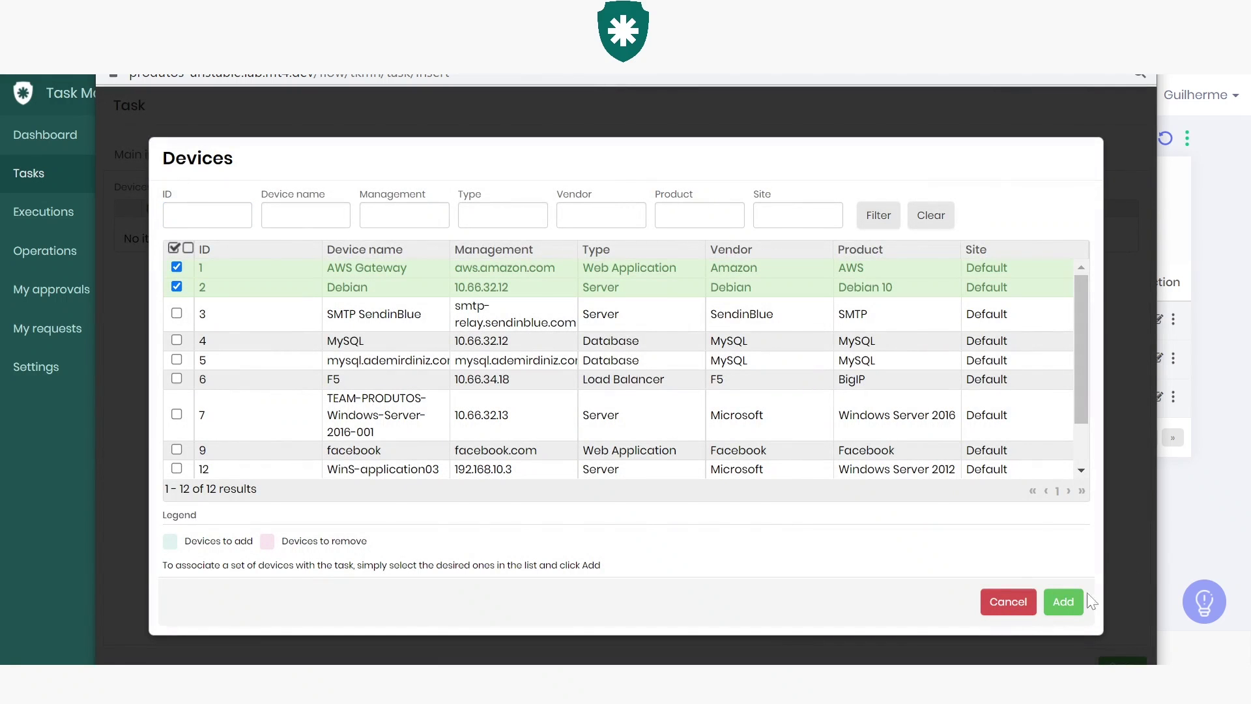
{"action": "left_click", "coordinate": [1073, 600]}
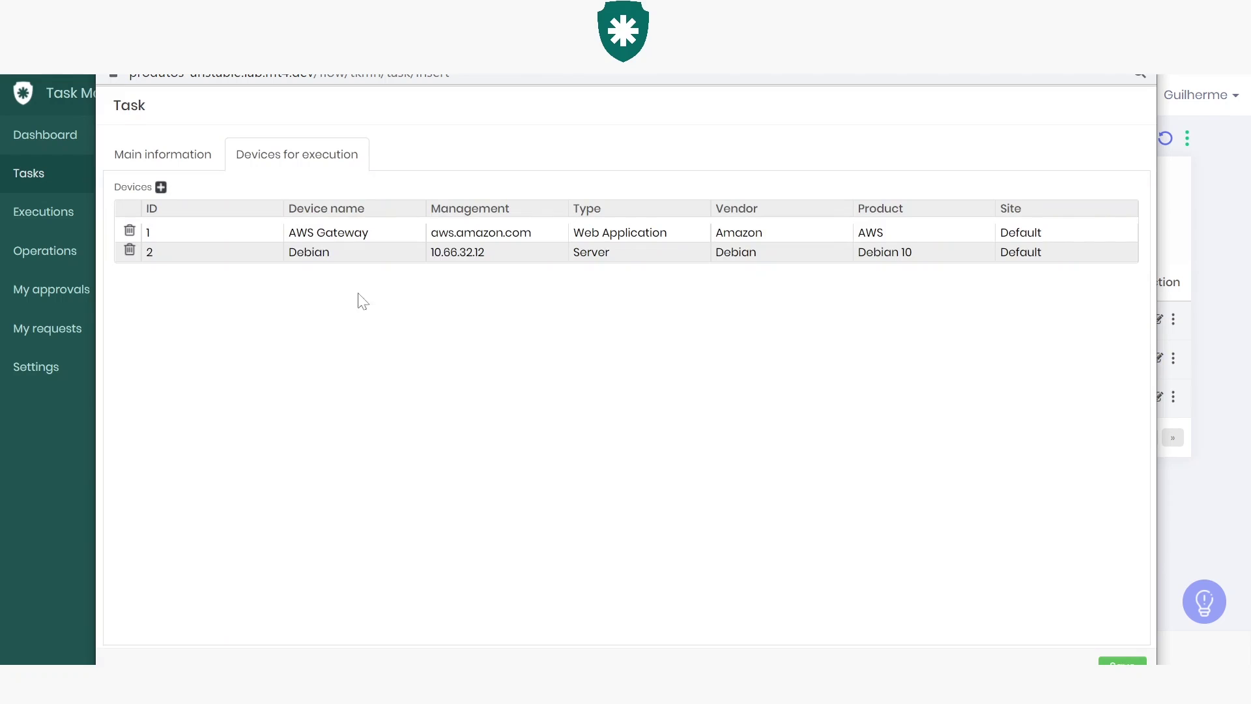
{"action": "left_click", "coordinate": [185, 158]}
Review the task's main information, return to the device list, and save TaskManagerSSH_APT.
{"action": "scroll", "coordinate": [433, 388], "scroll_direction": "down", "scroll_amount": 2}
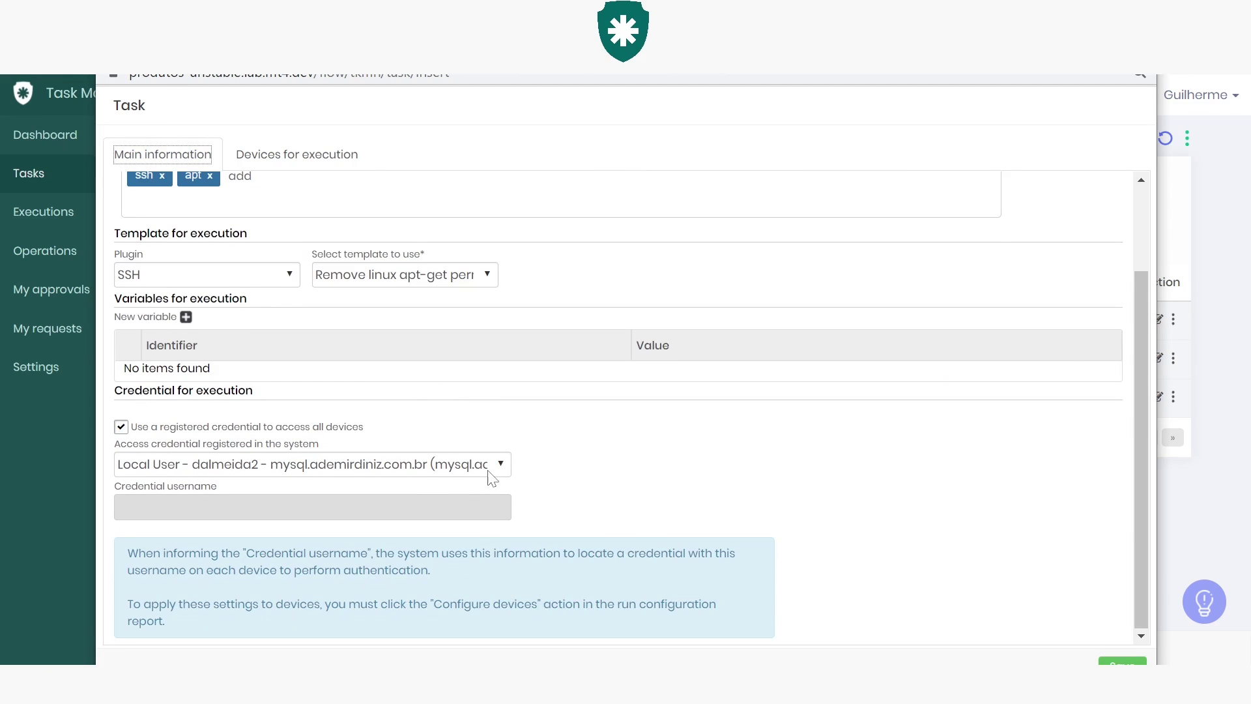
{"action": "scroll", "coordinate": [464, 412], "scroll_direction": "up", "scroll_amount": 2}
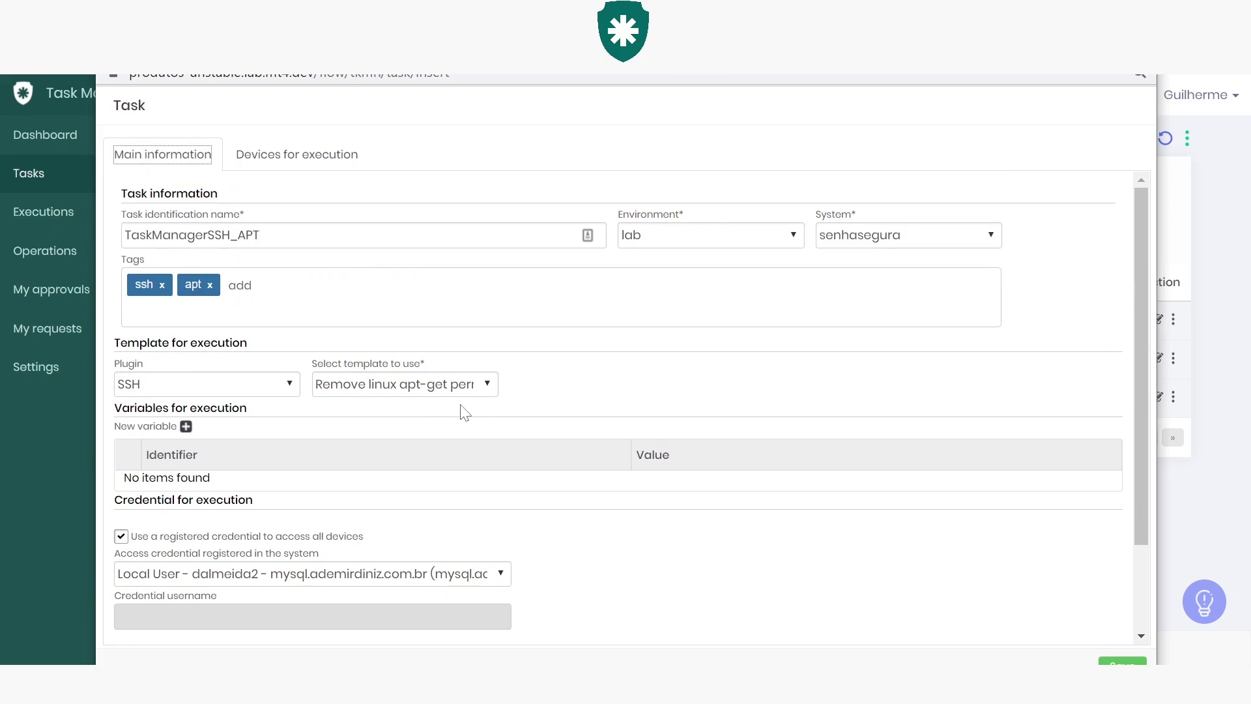
{"action": "left_click", "coordinate": [333, 163]}
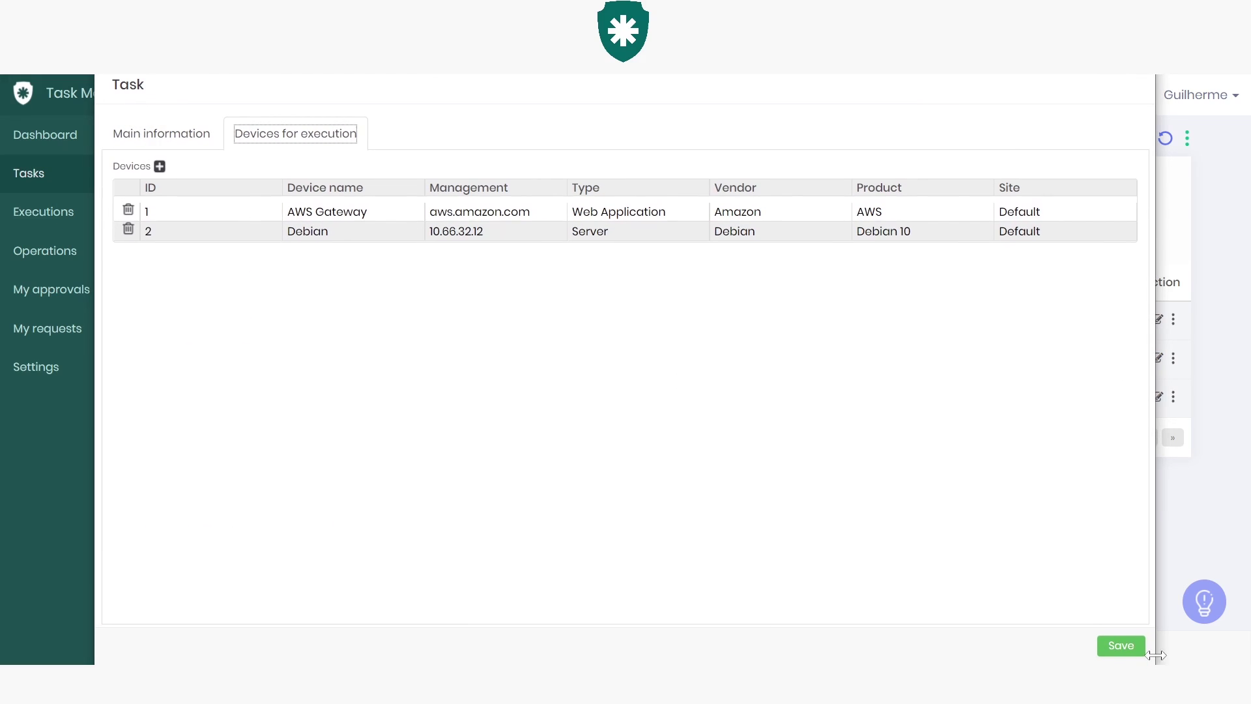
{"action": "left_click", "coordinate": [1124, 647]}
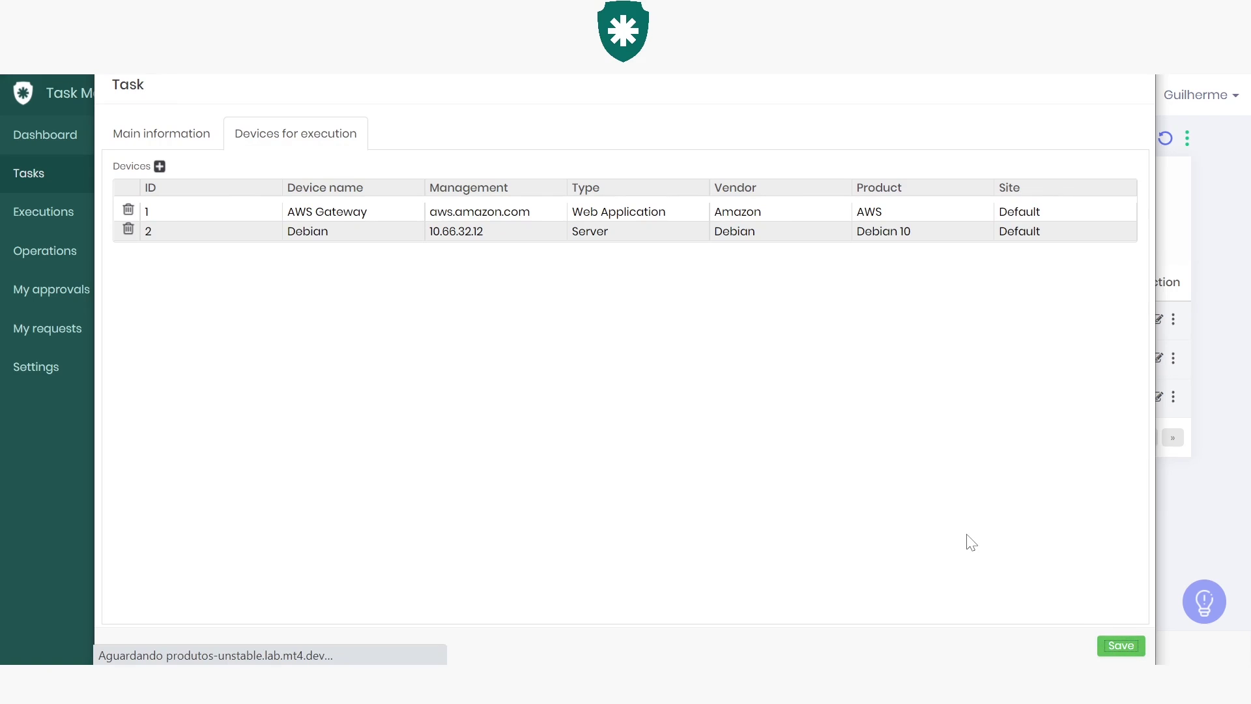